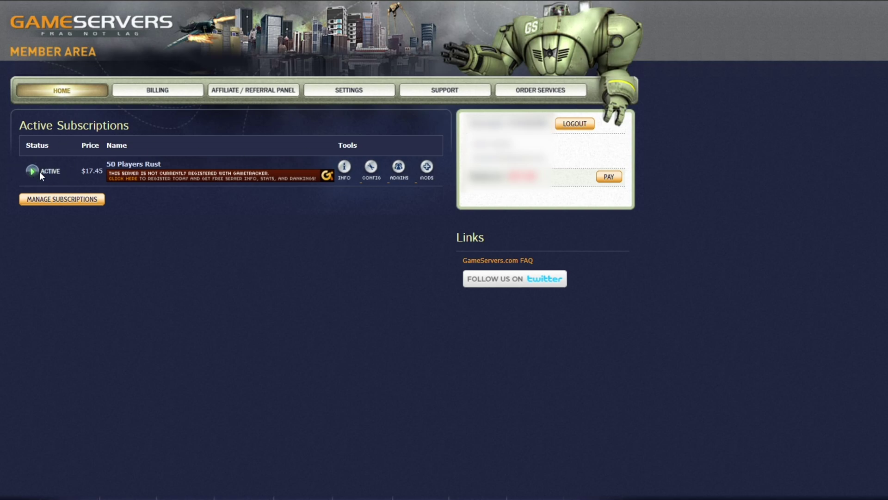
# Step: Open the 50 Players Rust server's Server Mods page and review its recent mod install history
pyautogui.click(421, 168)
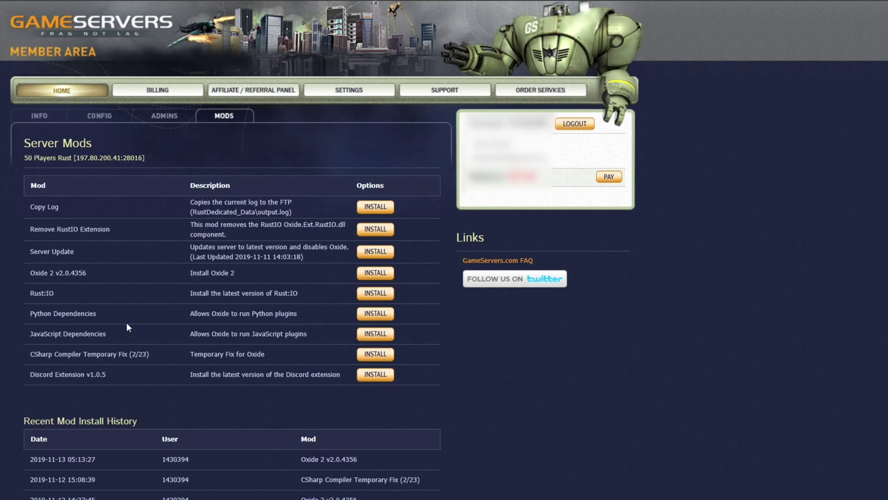
pyautogui.moveTo(30, 459); pyautogui.dragTo(359, 498)
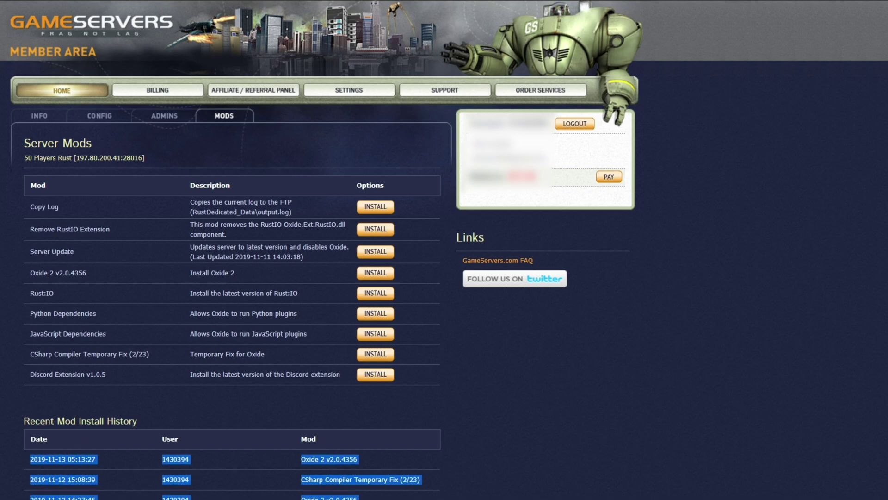
pyautogui.hotkey('alt', 'Tab')
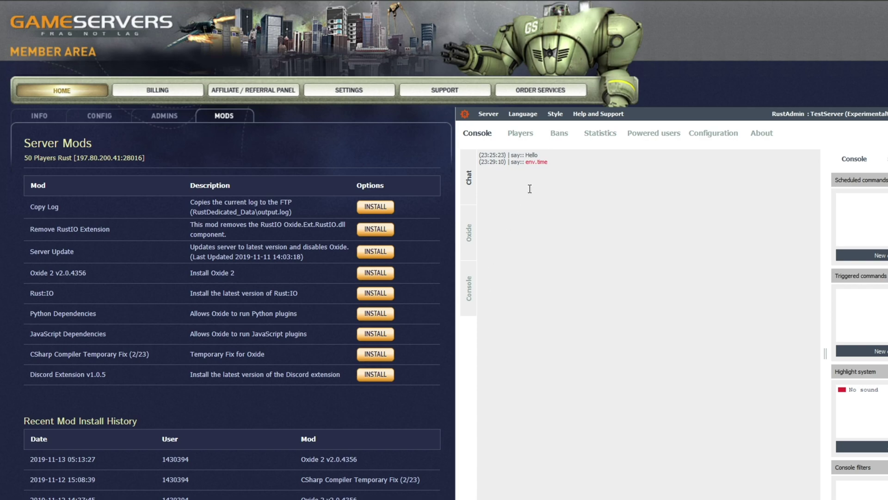
# Step: Look over the existing RustAdmin console lines, then highlight the Oxide 2 v2.0.4356 mod row
pyautogui.moveTo(550, 176); pyautogui.dragTo(444, 147)
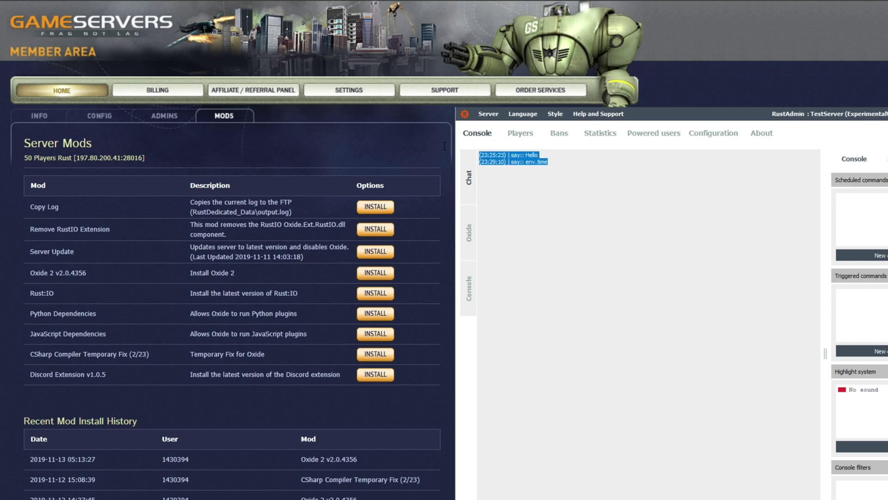
pyautogui.click(551, 268)
pyautogui.hotkey('ctrl', 'a')
pyautogui.click(529, 204)
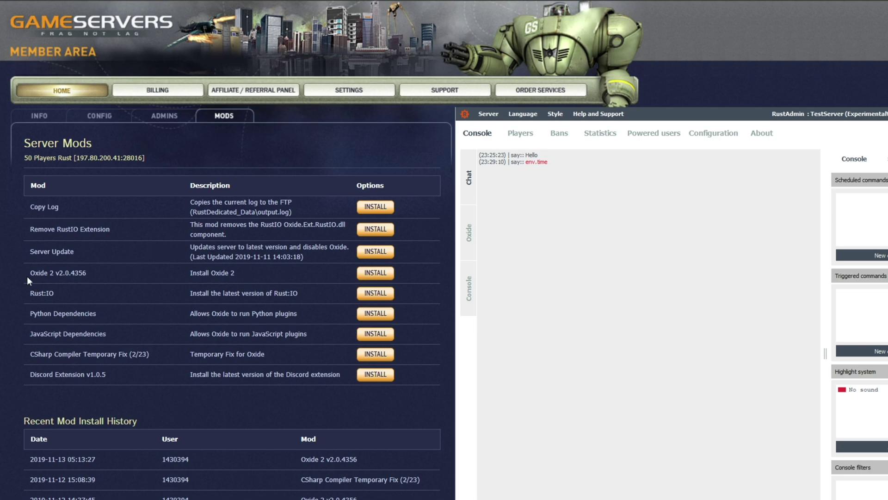
pyautogui.moveTo(27, 276); pyautogui.dragTo(366, 273)
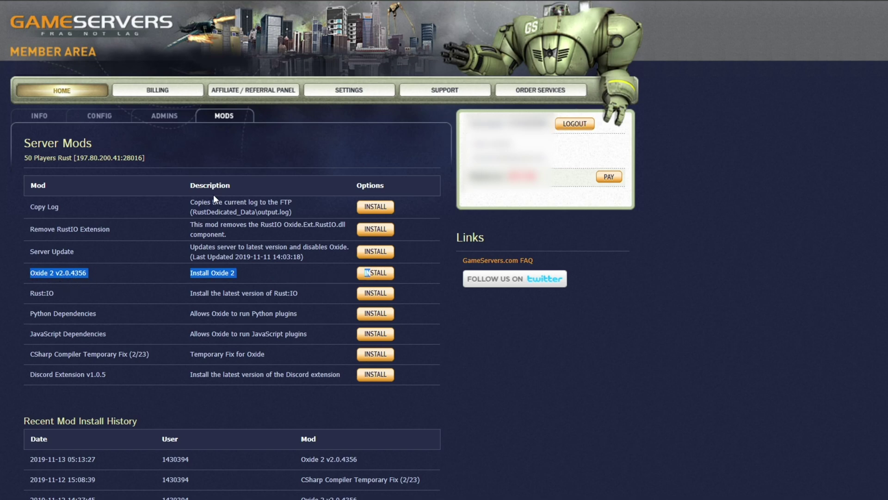
# Step: Install Oxide 2 v2.0.4356, confirming the install and dismissing the success message
pyautogui.click(231, 275)
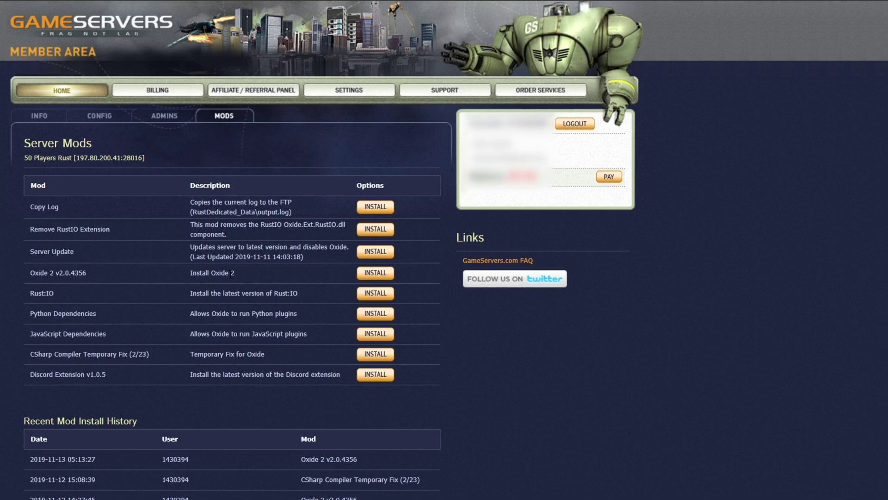
pyautogui.click(373, 274)
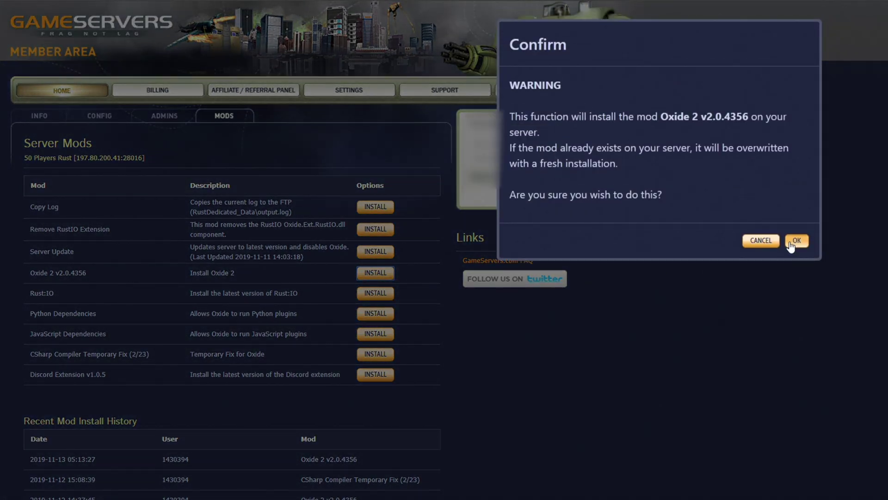
pyautogui.click(796, 241)
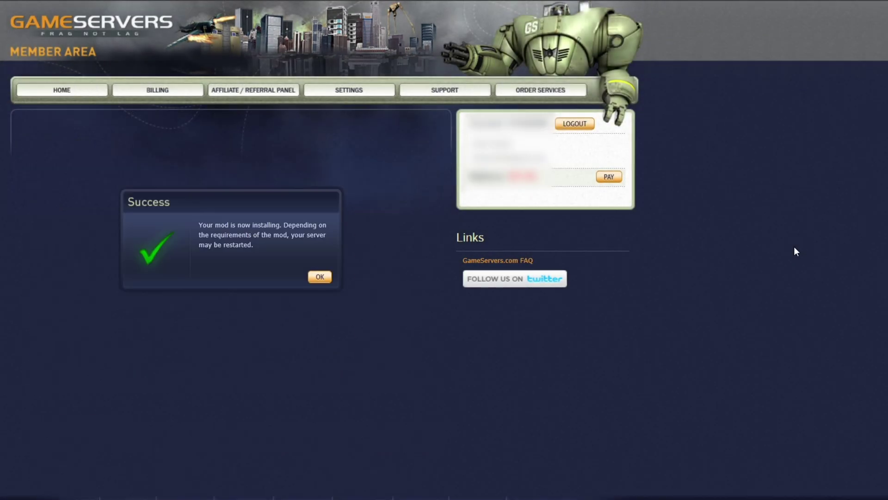
pyautogui.click(314, 278)
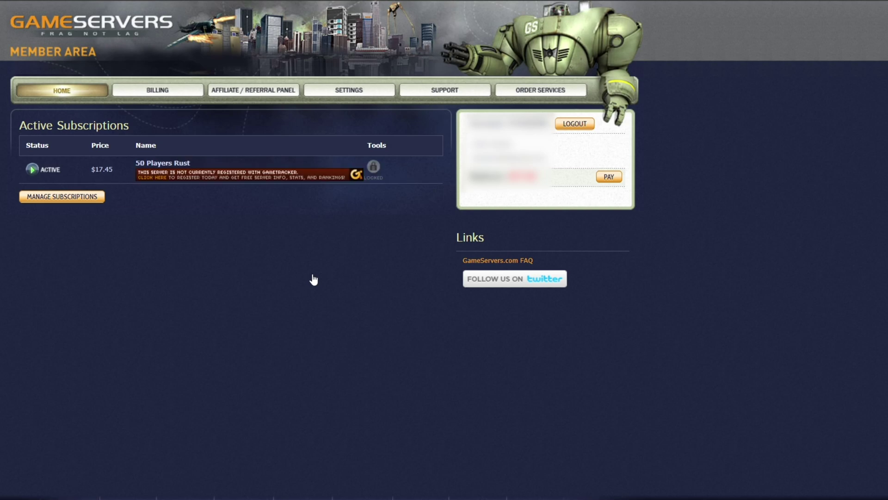
# Step: In RustAdmin, close the Connection lost notice, view Configuration > General, and return to the Console
pyautogui.moveTo(381, 180)
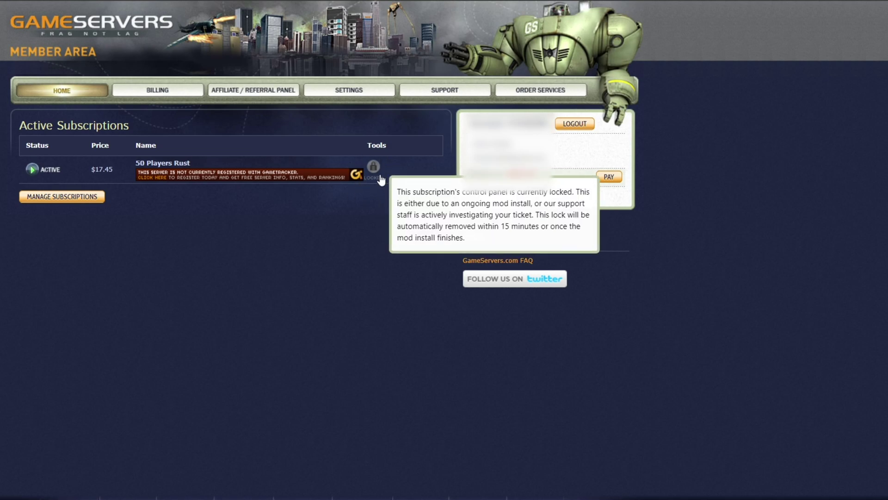
pyautogui.click(684, 495)
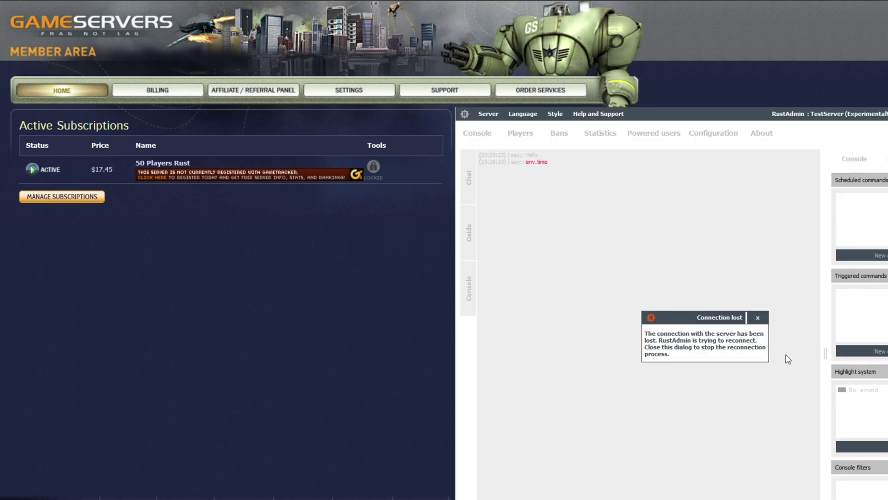
pyautogui.click(755, 321)
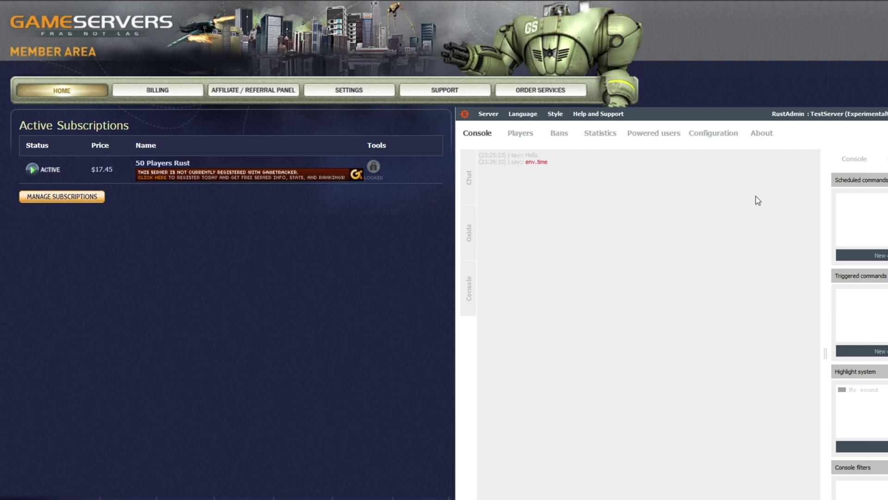
pyautogui.click(729, 139)
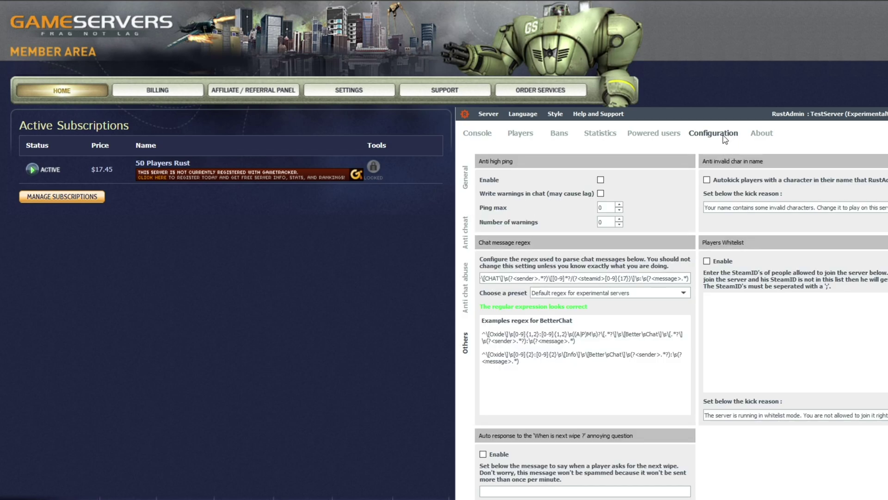
pyautogui.click(462, 186)
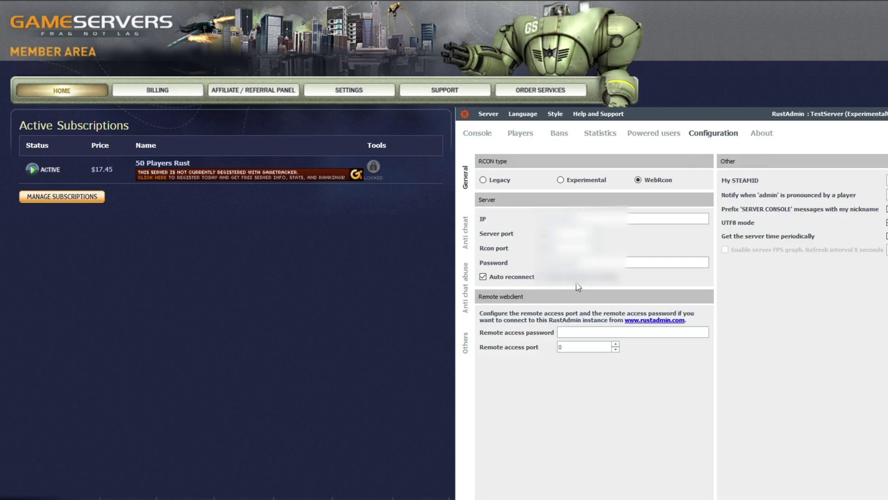
pyautogui.click(475, 136)
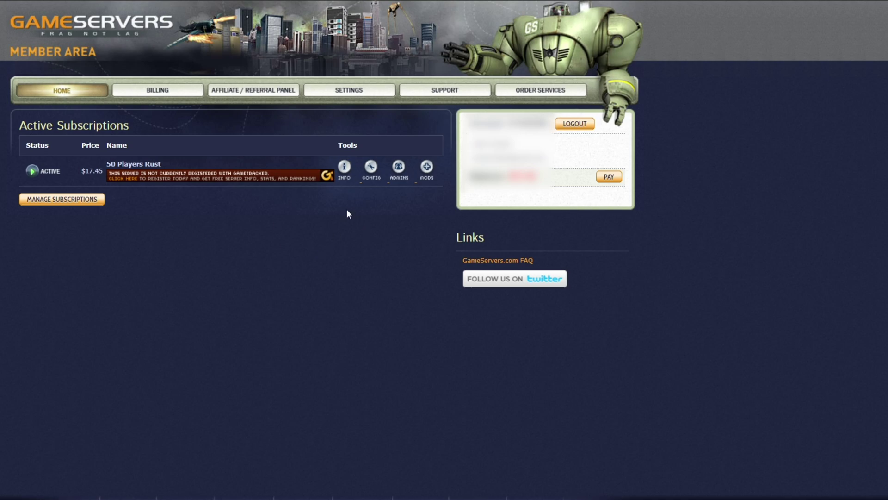
# Step: On the Server Mods page, check the newest Oxide 2 v2.0.4356 install history entry, then switch to RustAdmin
pyautogui.click(426, 168)
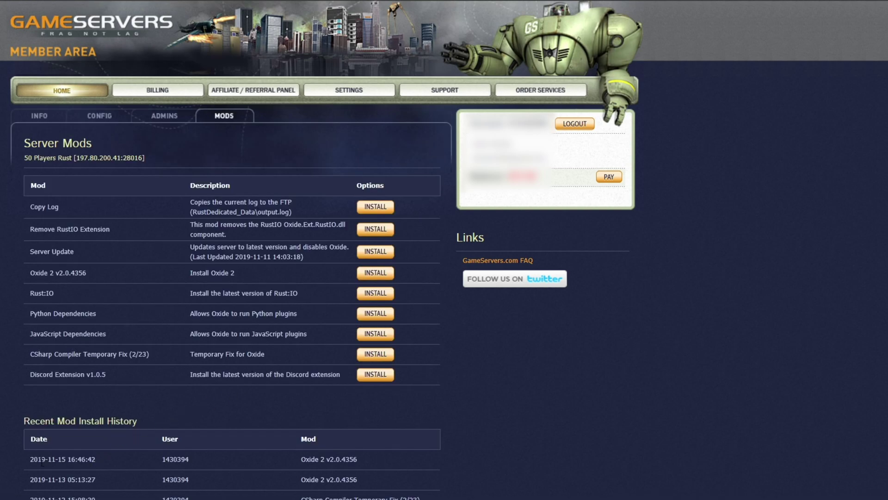
pyautogui.moveTo(30, 460); pyautogui.dragTo(373, 459)
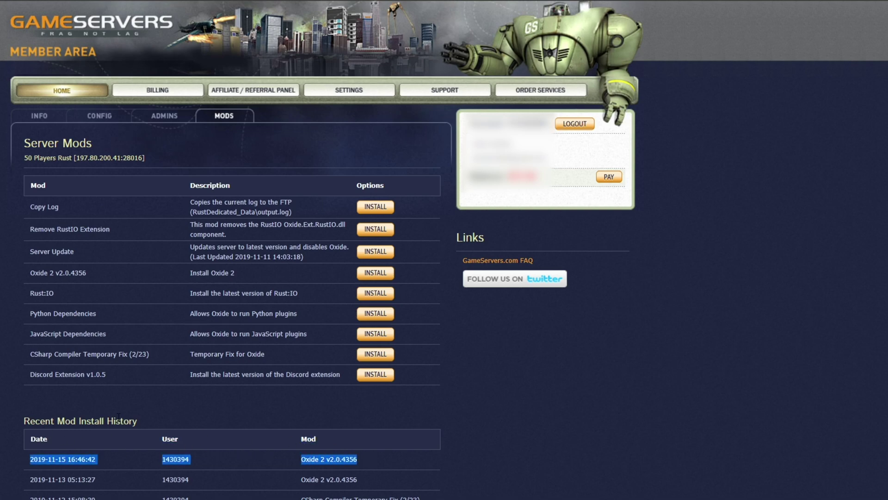
pyautogui.hotkey('alt', 'Tab')
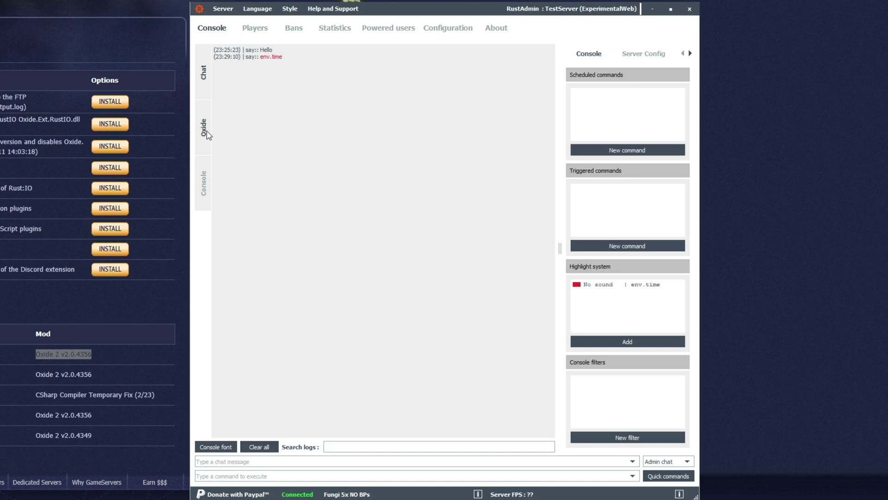
# Step: Switch from the Oxide log to the full server console log and review the recent lines
pyautogui.click(206, 133)
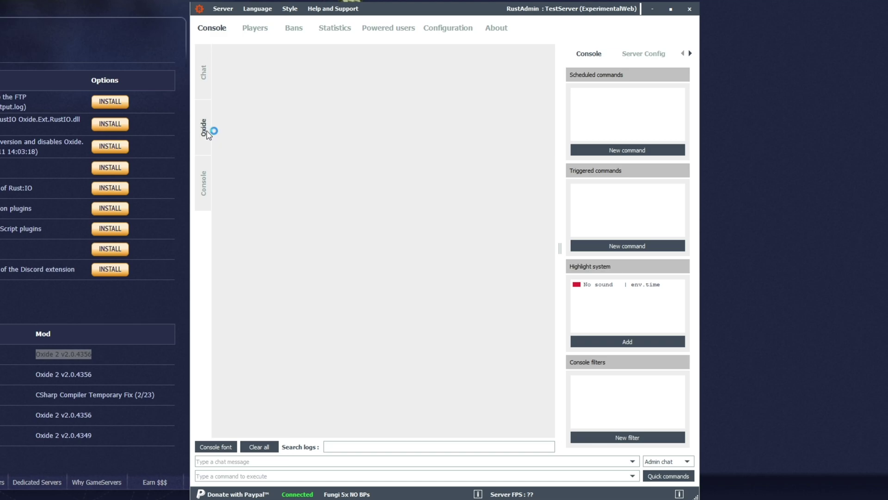
pyautogui.click(203, 181)
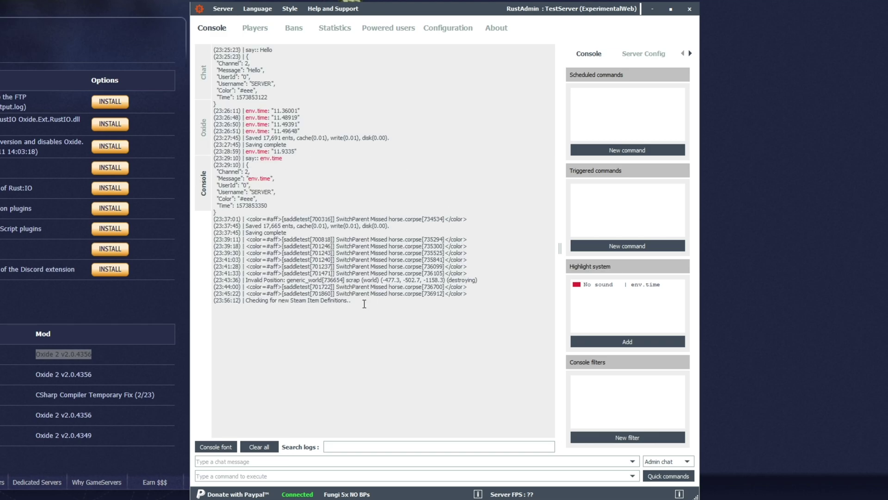
pyautogui.moveTo(364, 302); pyautogui.dragTo(195, 227)
pyautogui.click(350, 270)
# Step: Run oxide.version to confirm Oxide.Rust Version 2.0.4356, then delete the env.time highlight rule
pyautogui.click(200, 478)
pyautogui.write('oxide.version')
pyautogui.press('Return')
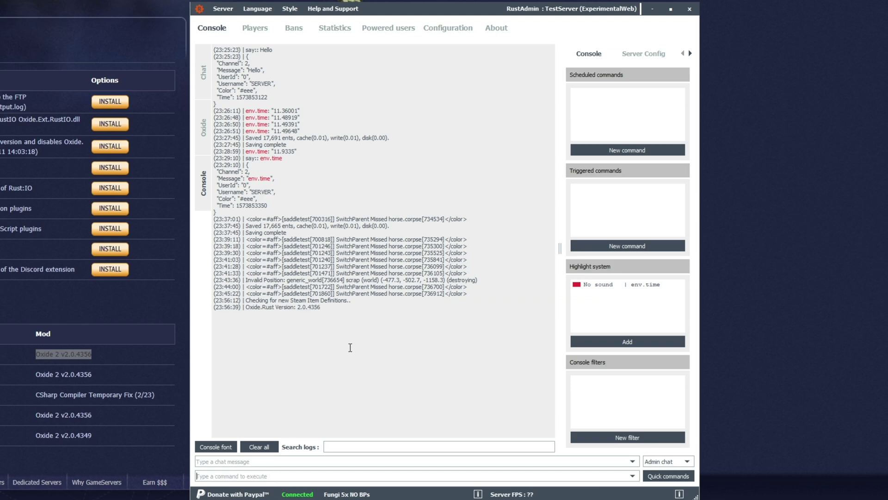
pyautogui.moveTo(242, 307); pyautogui.dragTo(320, 308)
pyautogui.click(253, 308)
pyautogui.moveTo(248, 308); pyautogui.dragTo(364, 312)
pyautogui.click(364, 311)
pyautogui.click(602, 284)
pyautogui.press('Delete')
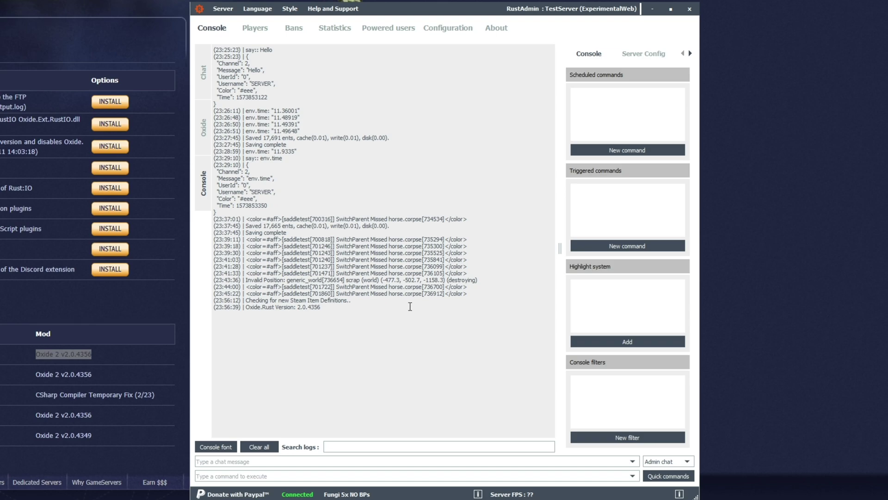